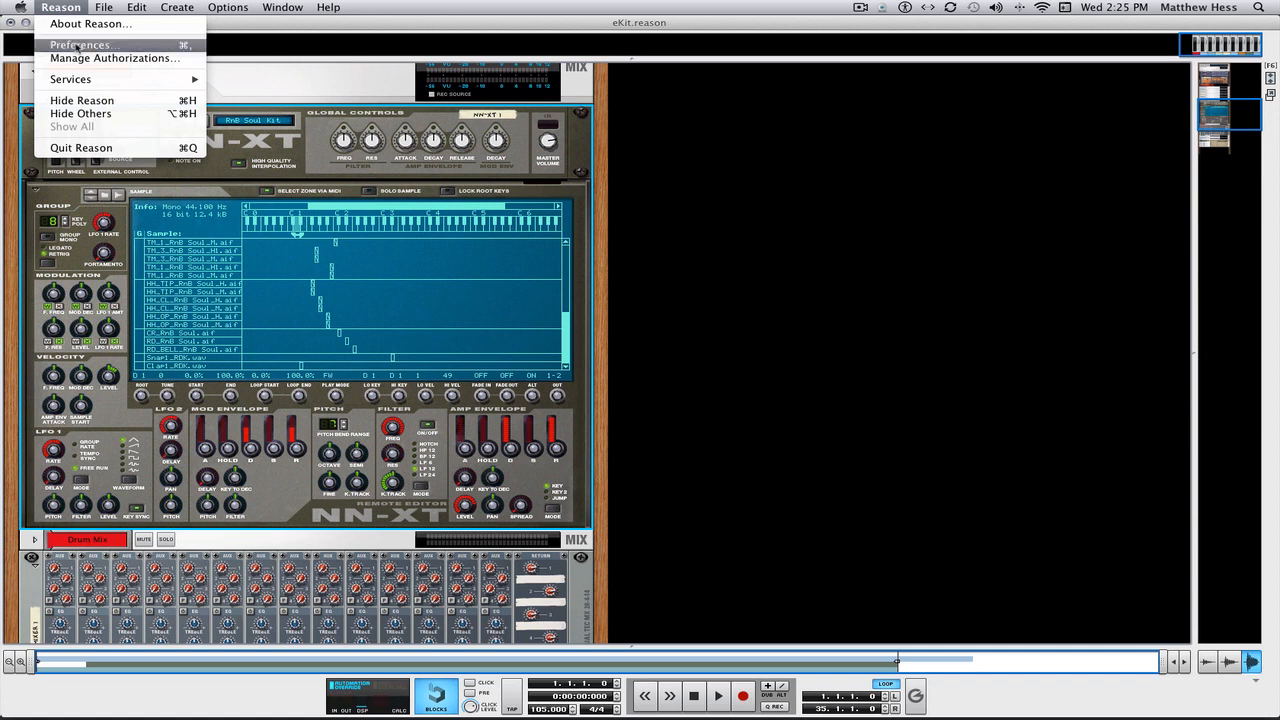
Check the attached control surfaces, including the Alesis Trigger I/O, in the preferences and close them
left_click(77, 45)
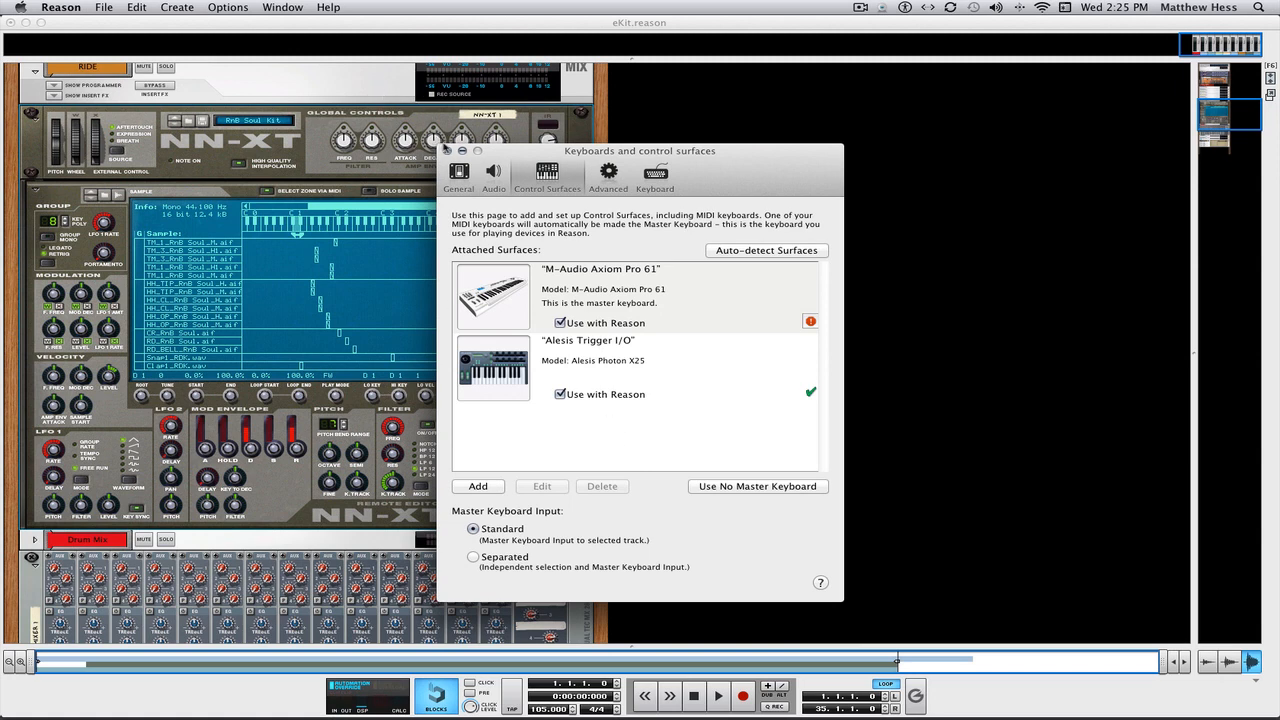
left_click(448, 151)
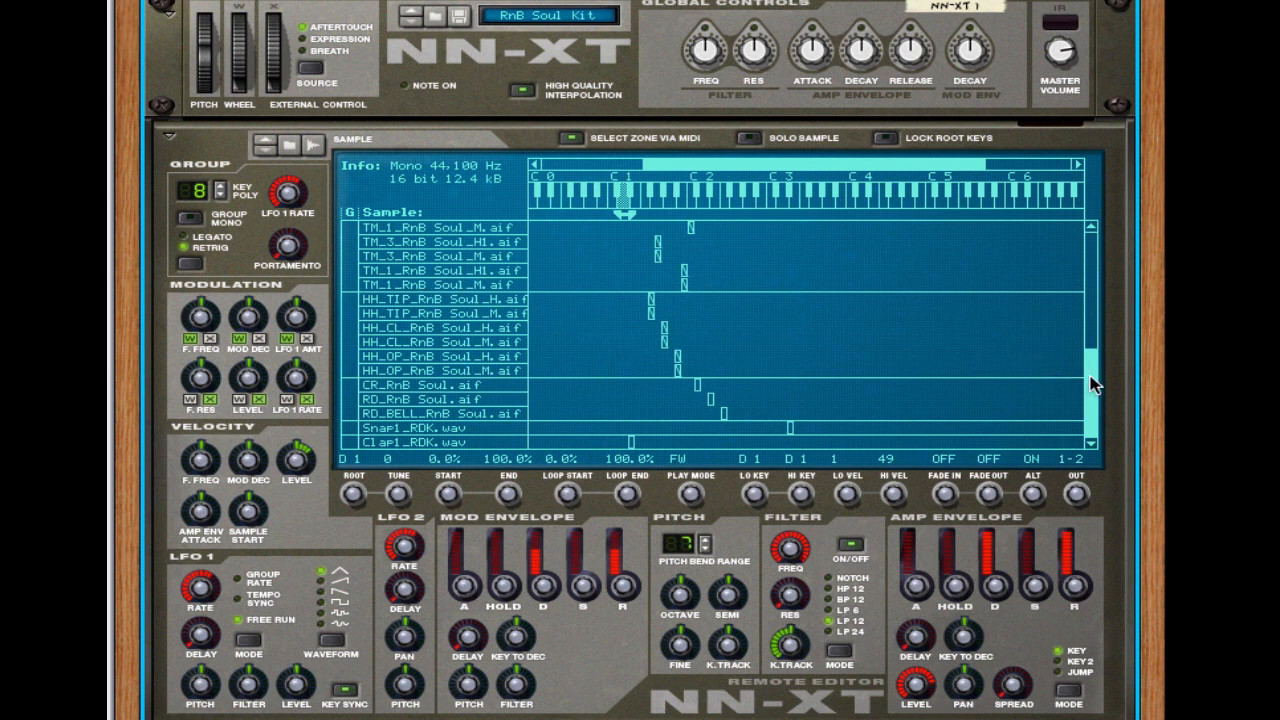
Review the NN-XT sample zones, selecting the bass drum (BD) group and the snare (SD) group
left_click_drag(1093, 385, 1093, 270)
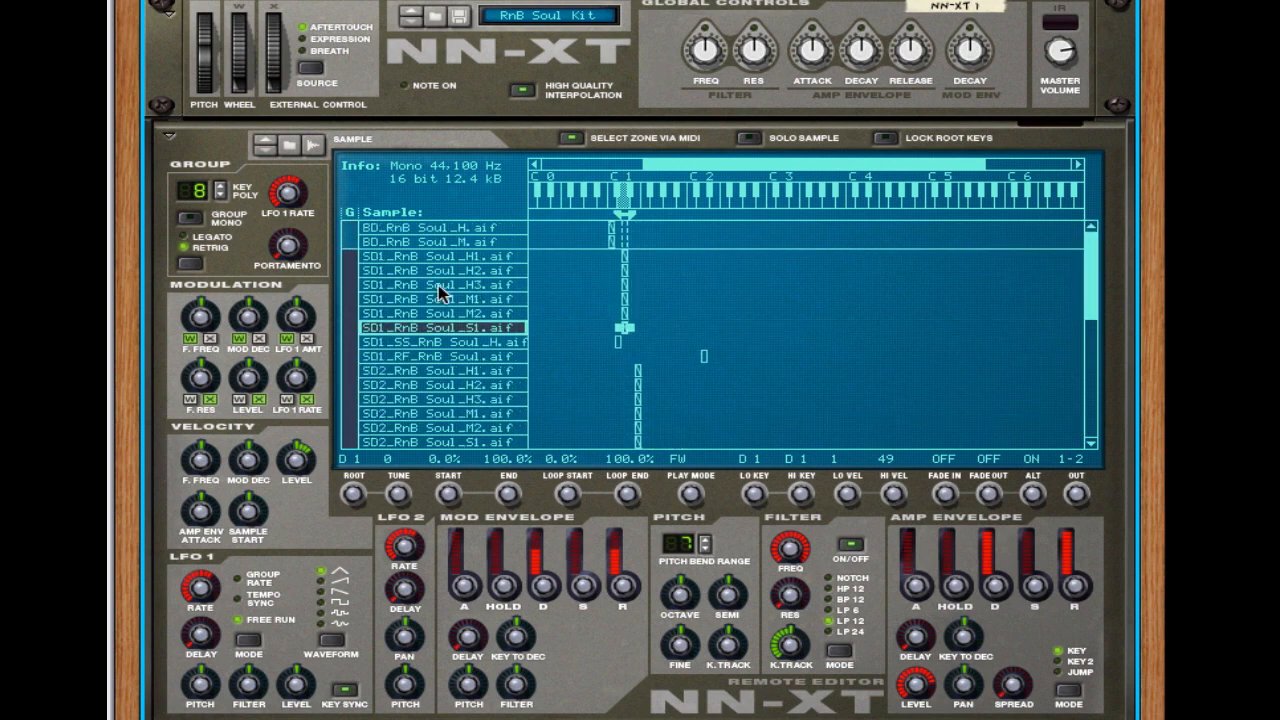
left_click(354, 238)
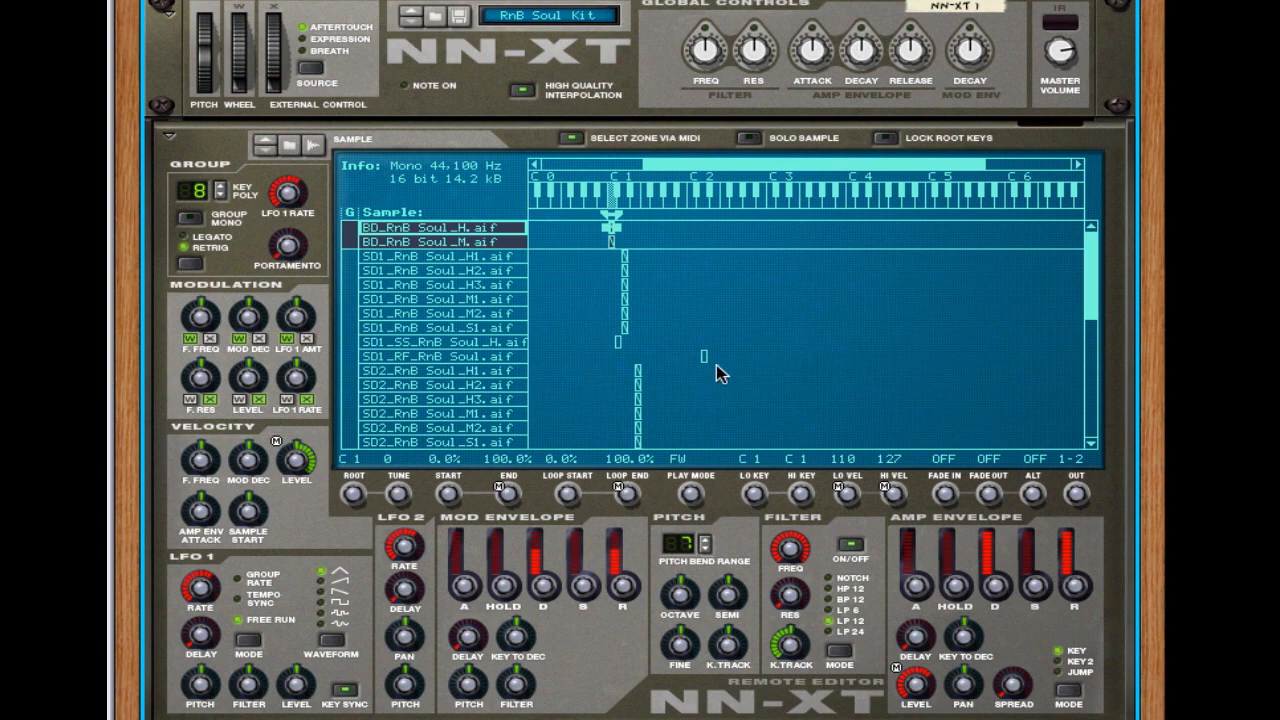
left_click(356, 348)
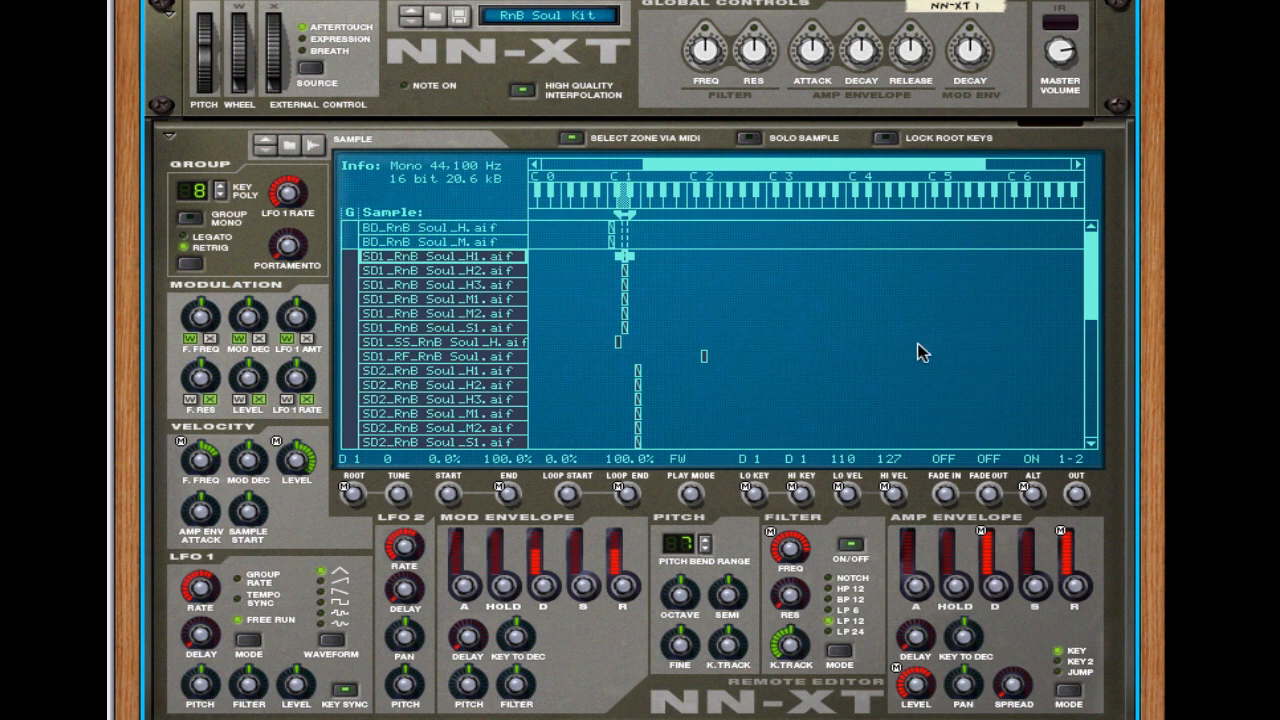
left_click_drag(1091, 282, 1090, 430)
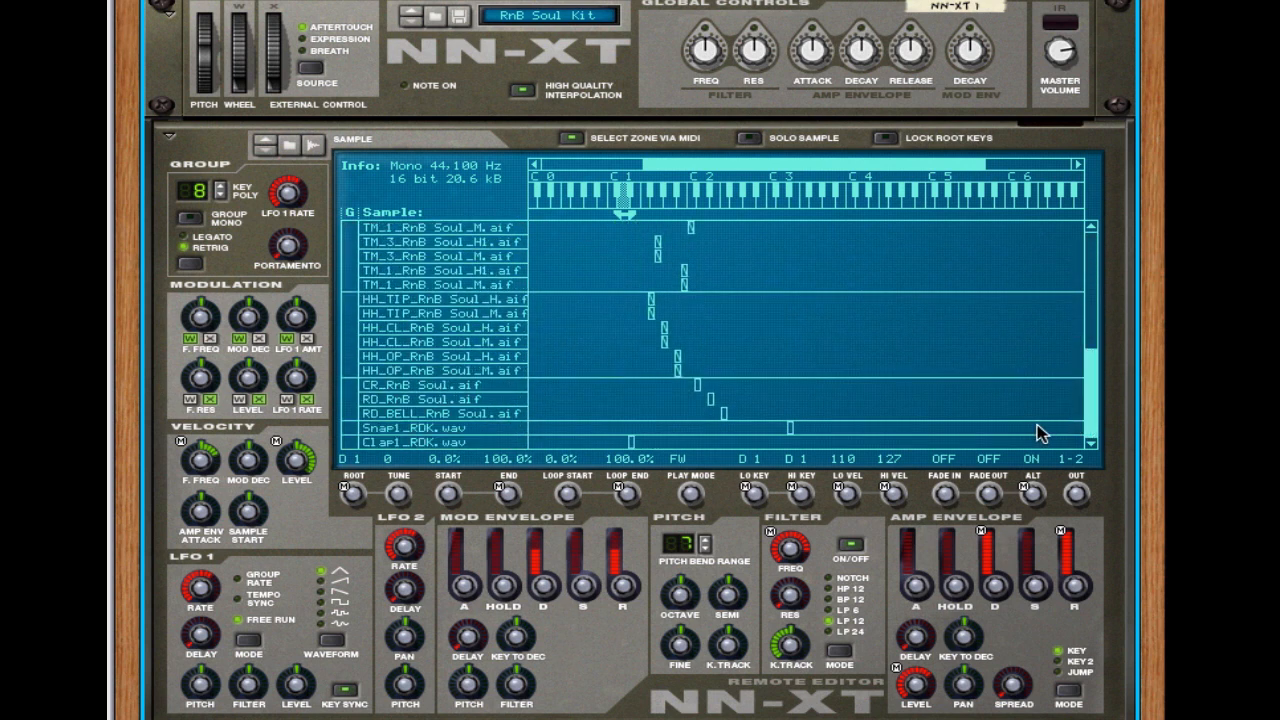
Inspect the NN-XT audio outputs and drum mix channel inputs on the rear of the rack, with the cables hidden
key("Tab")
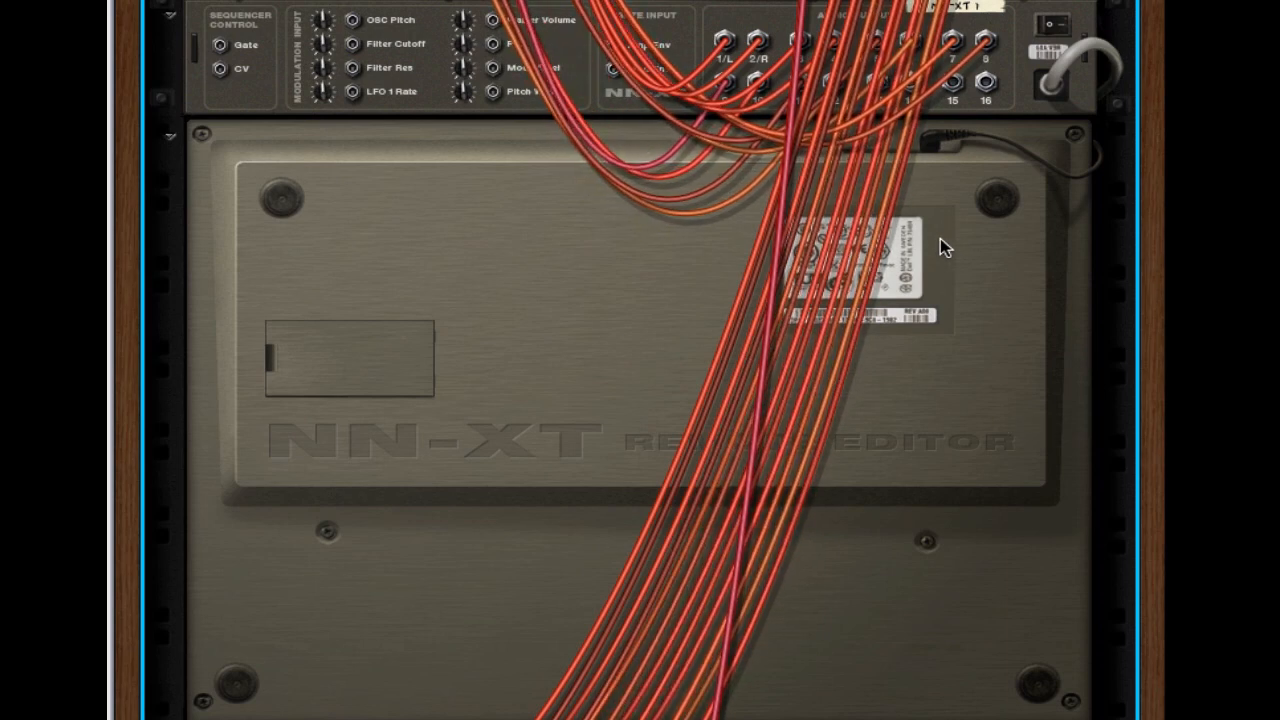
scroll(940, 238, "up", 8)
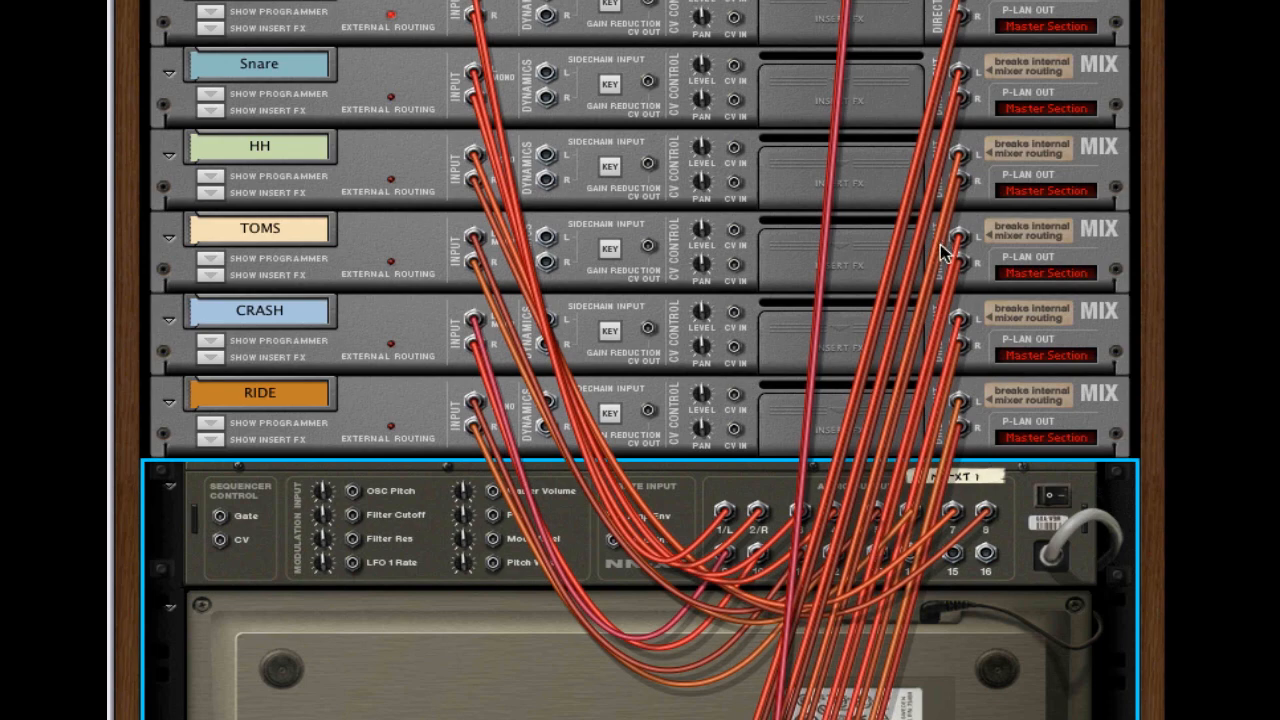
key("l")
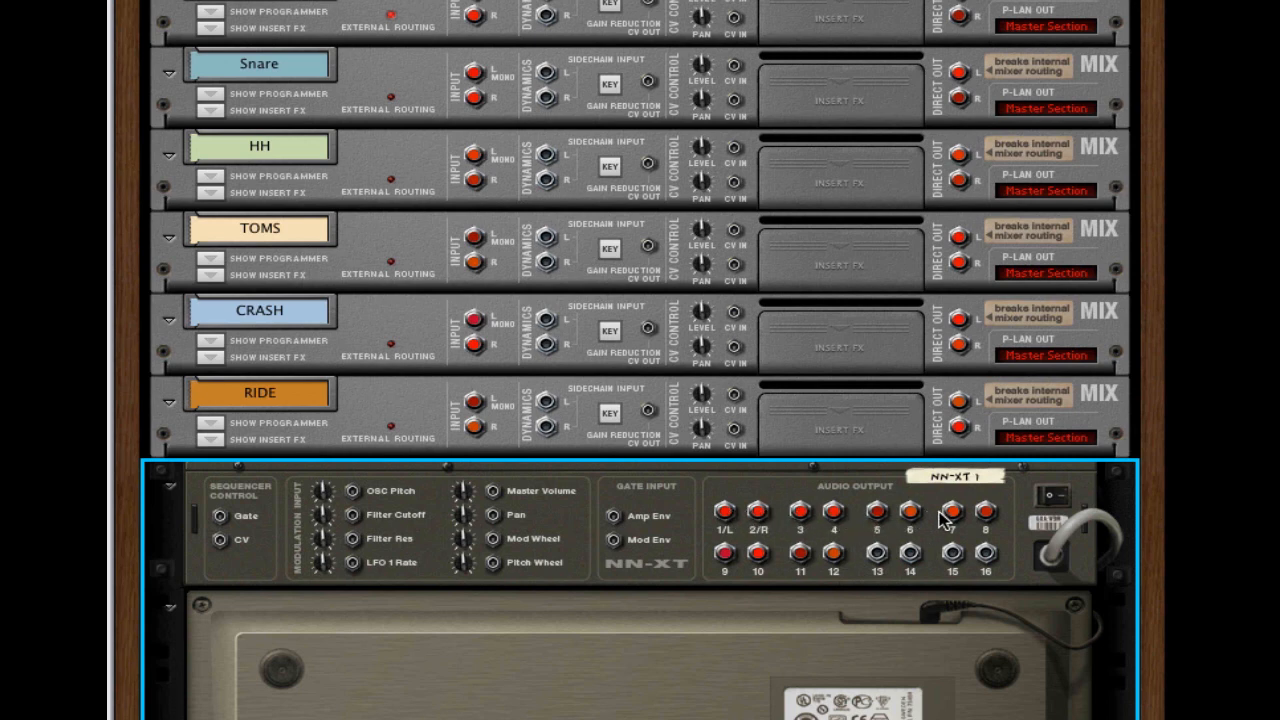
key("Tab")
Try grouping the CR_RnB Soul.aif and RD_RnB Soul.aif zones separately in the NN-XT, and undo the grouping
scroll(920, 512, "down", 3)
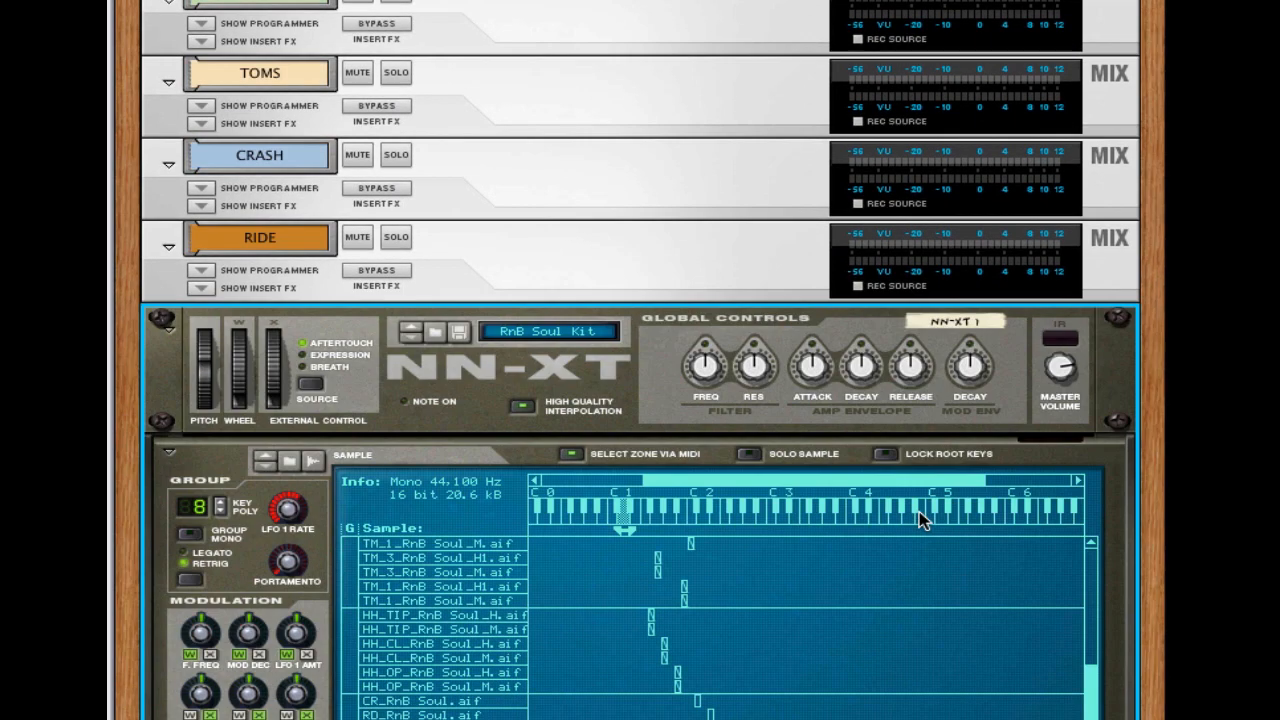
scroll(919, 511, "down", 8)
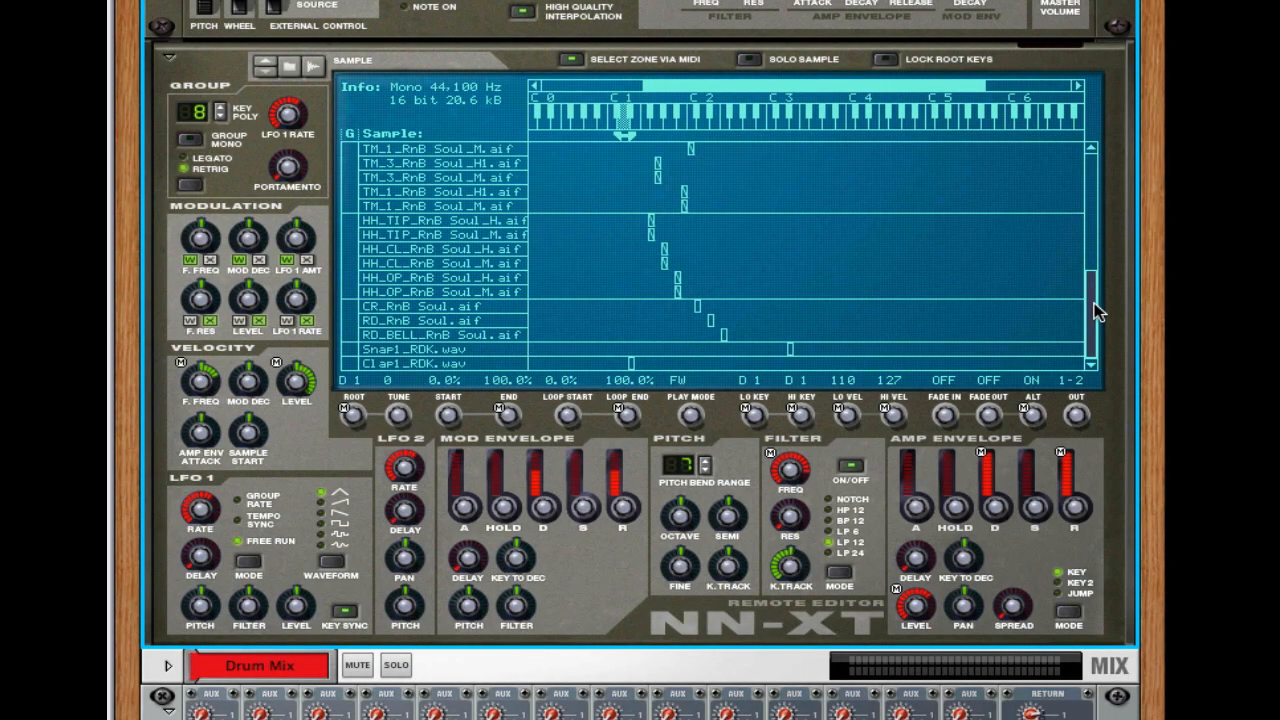
left_click_drag(1097, 312, 1094, 366)
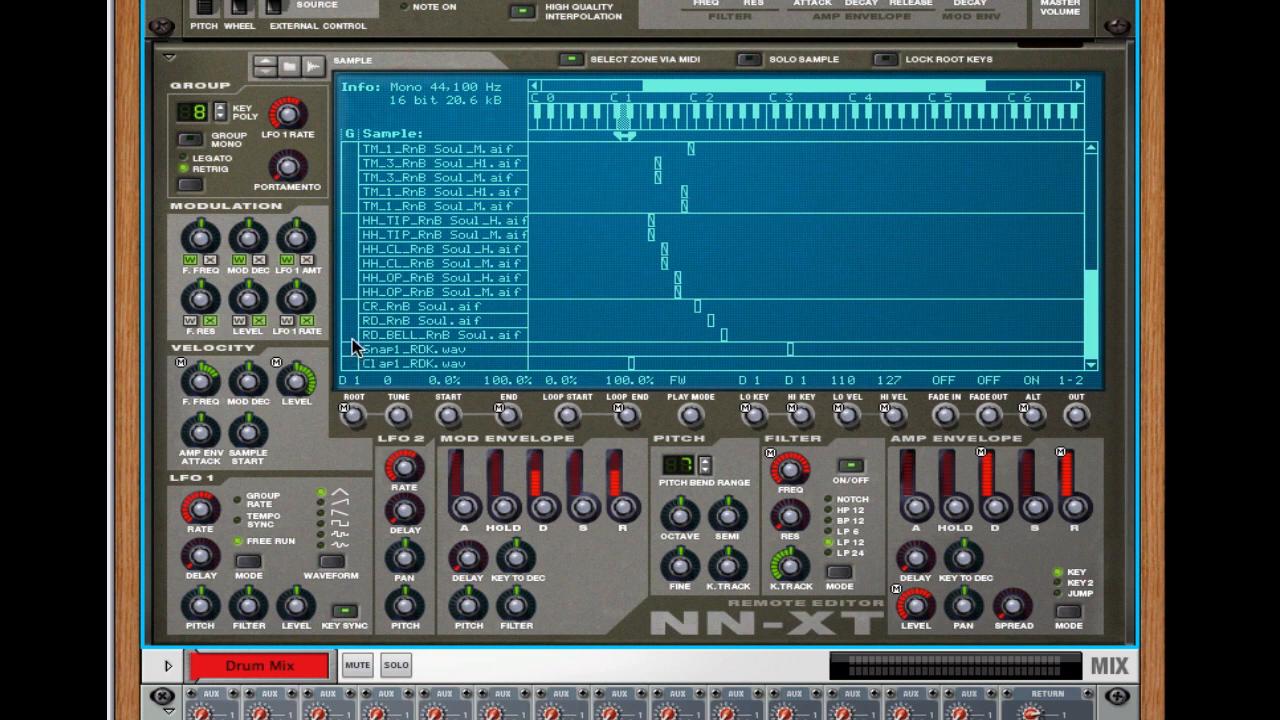
left_click(394, 303)
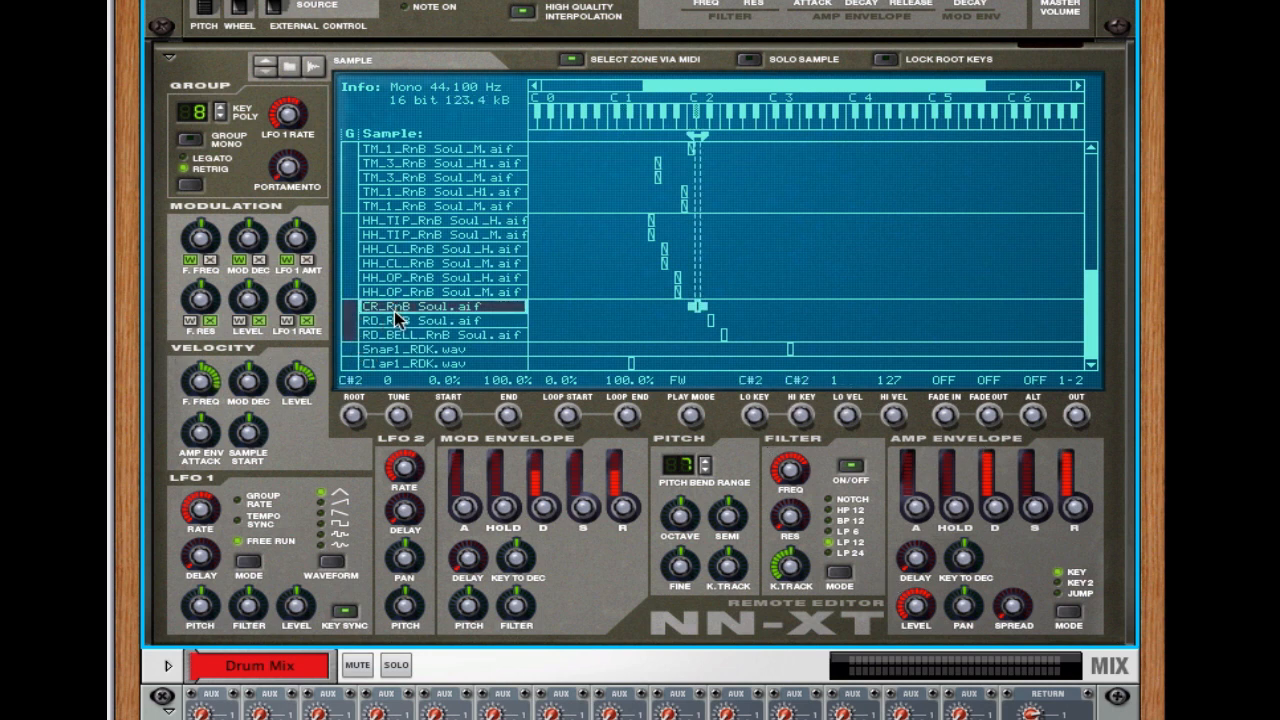
left_click(394, 320)
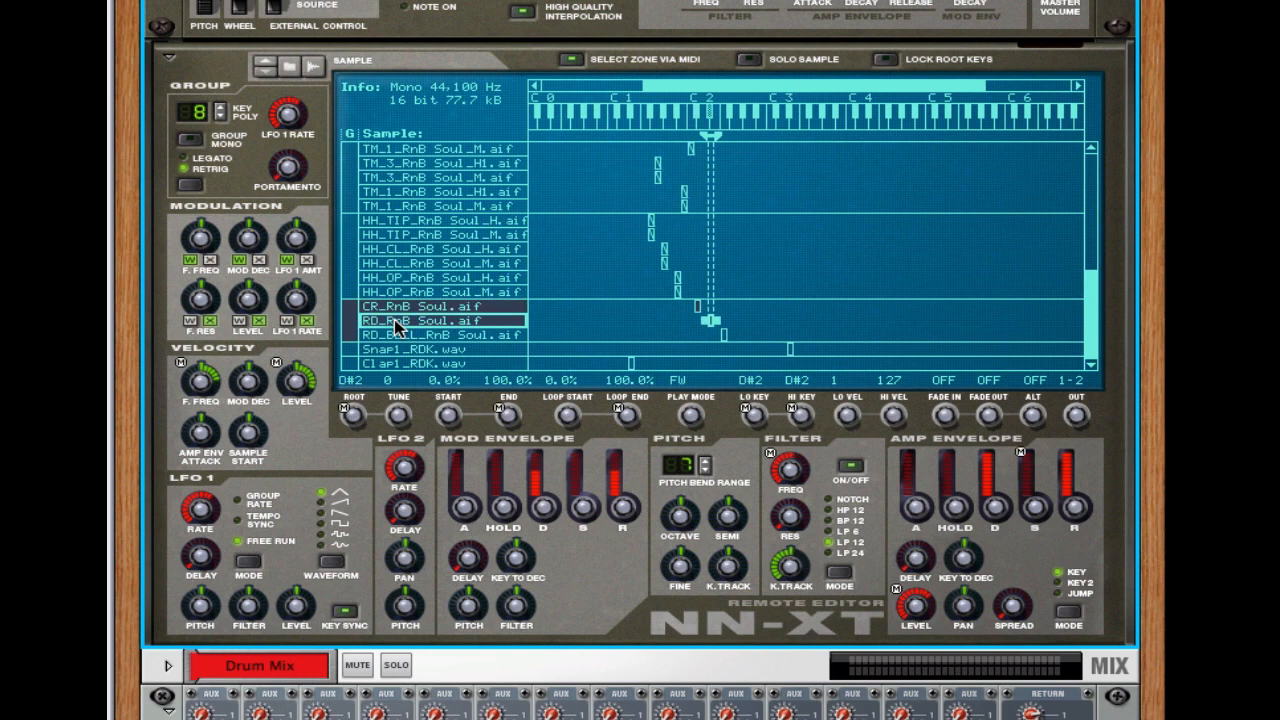
right_click(398, 327)
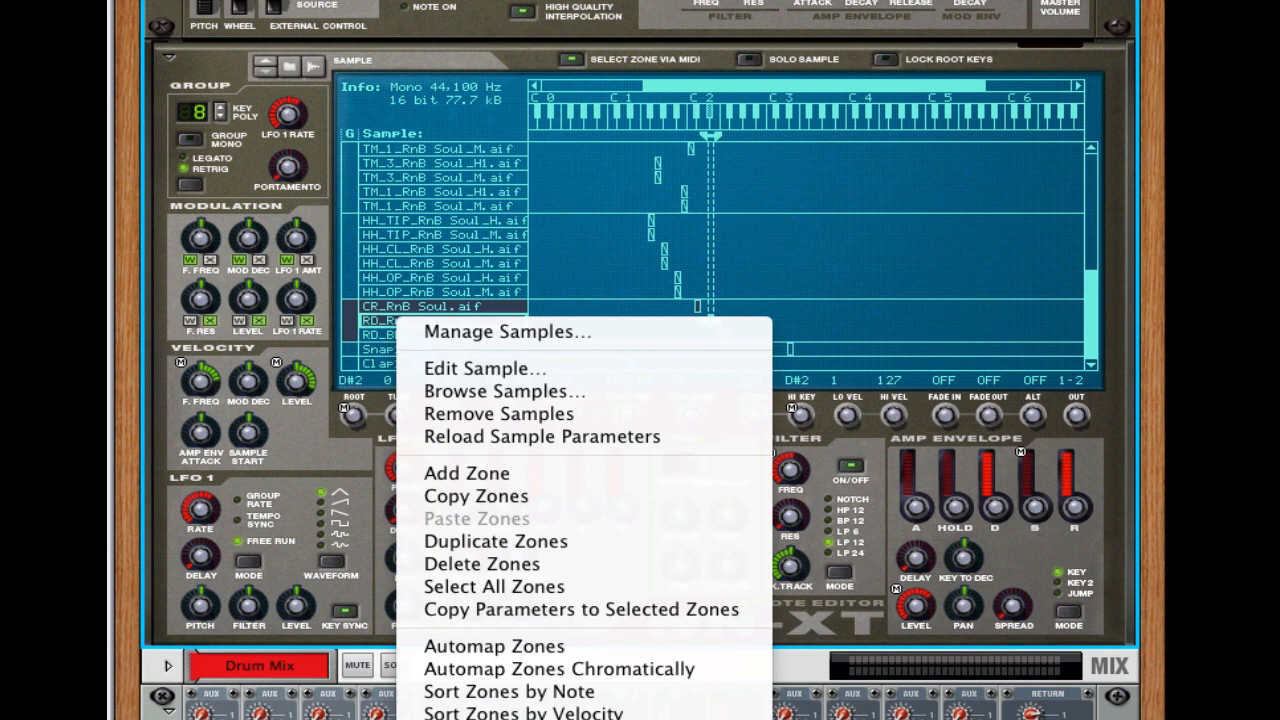
left_click(500, 719)
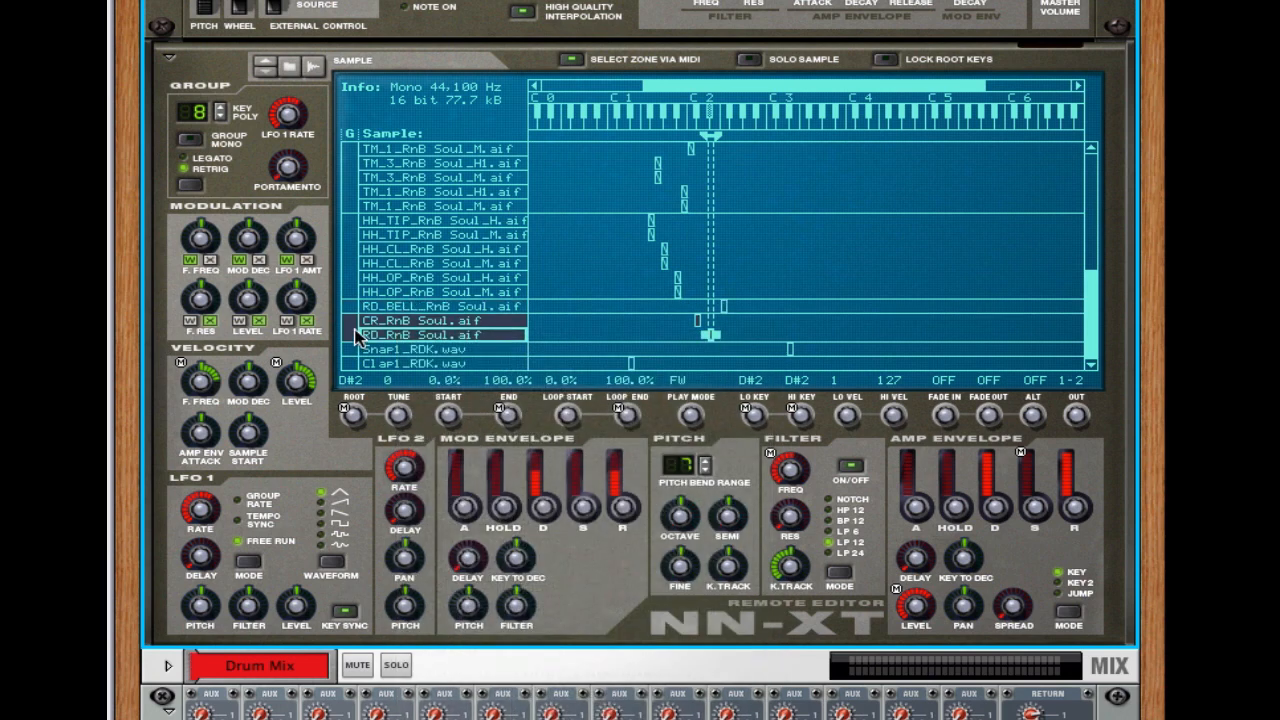
key("super+z")
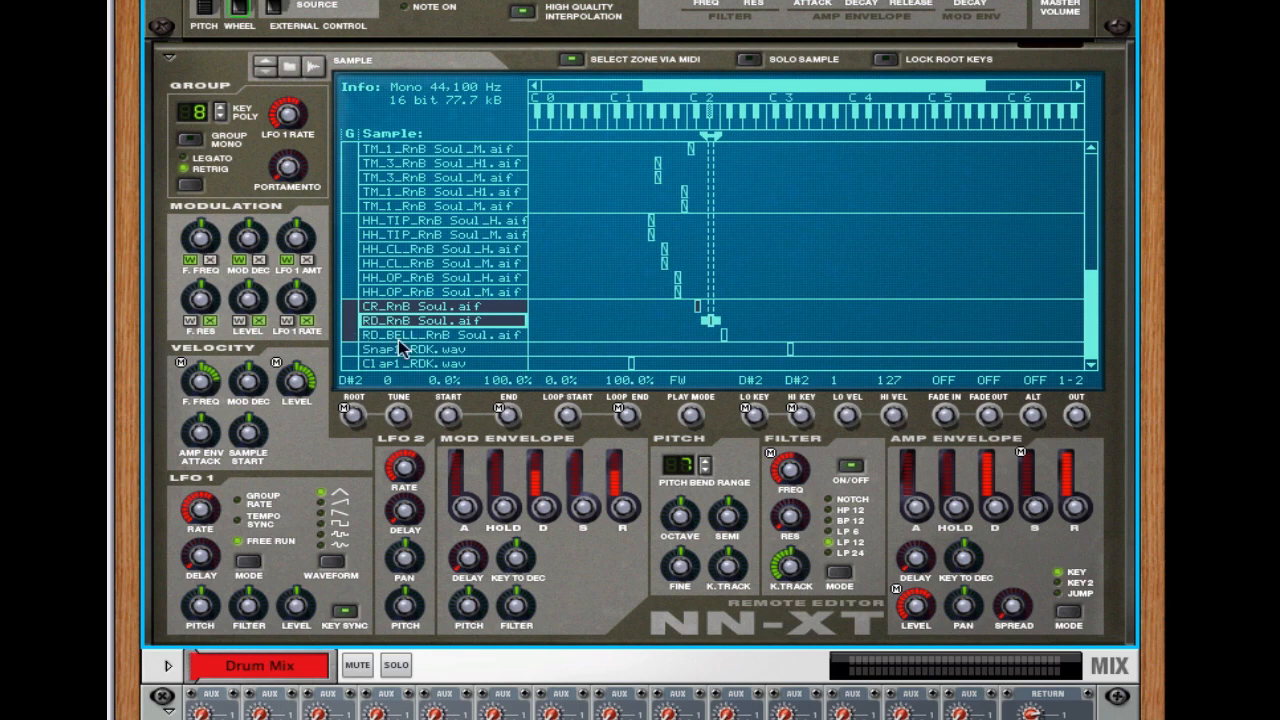
Clear the zone selection and examine the crash and ride group and the hi-hat (HH) group
left_click(602, 320)
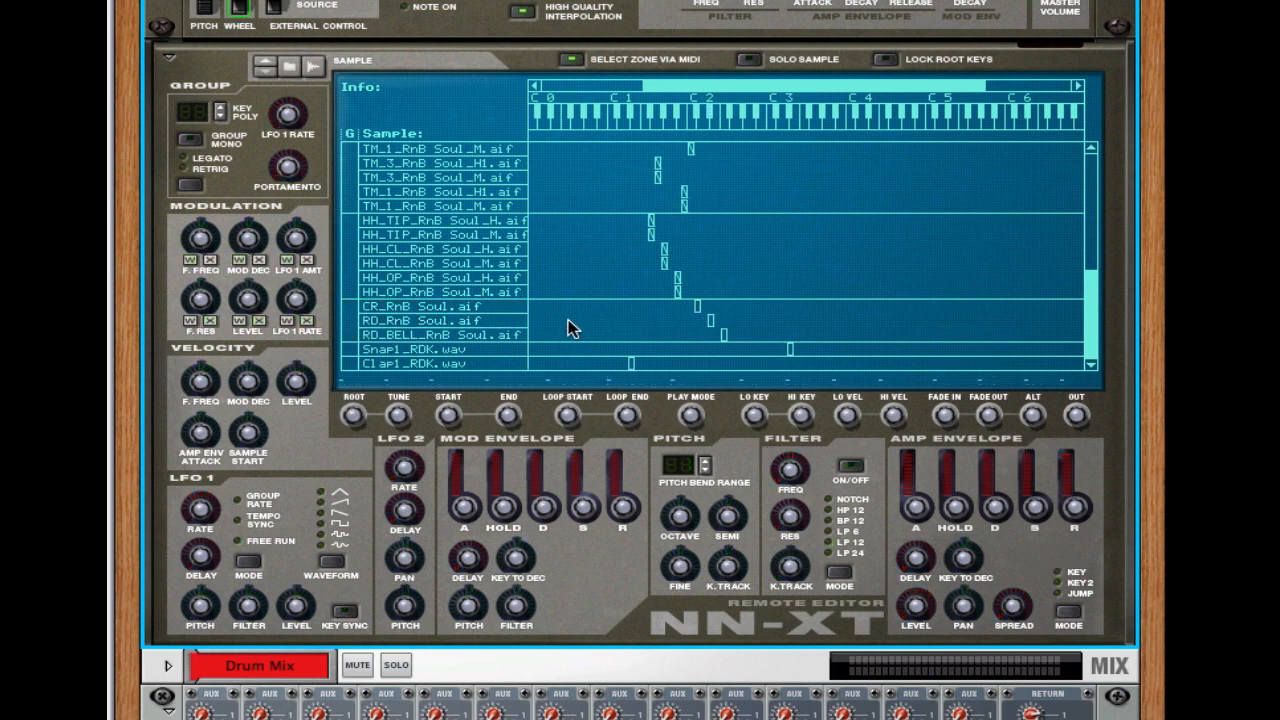
left_click(353, 326)
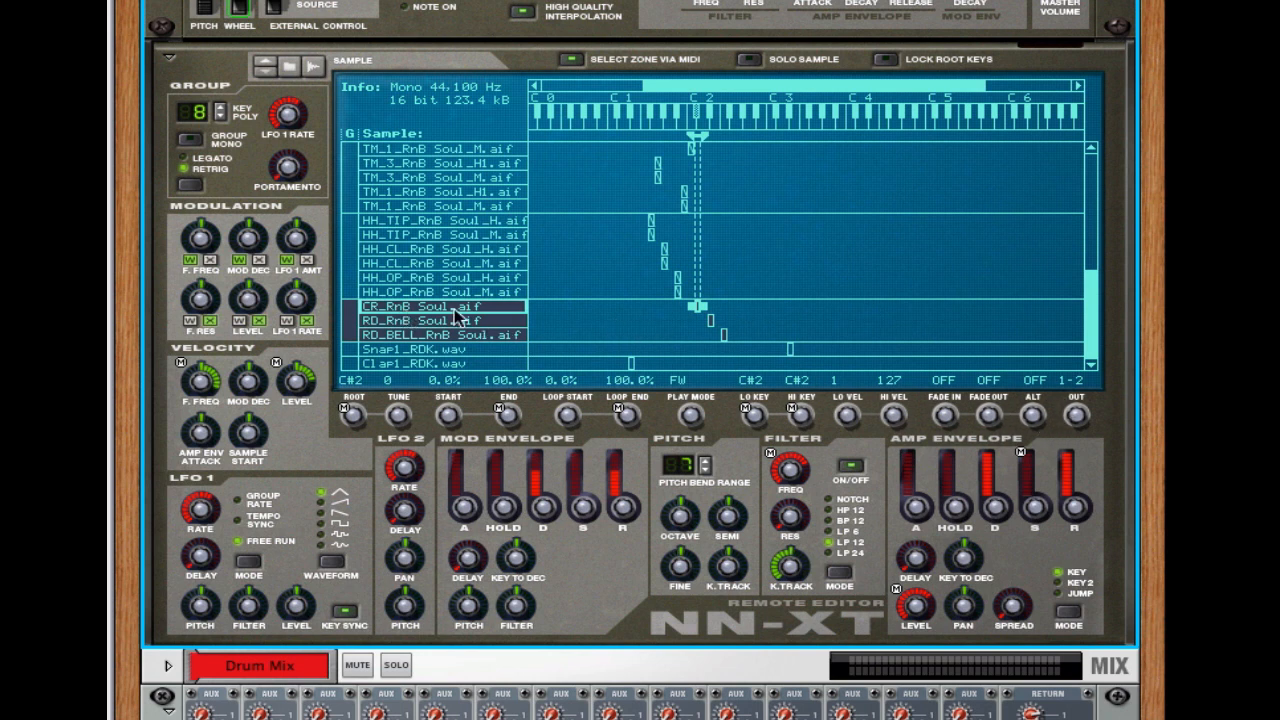
left_click(357, 273)
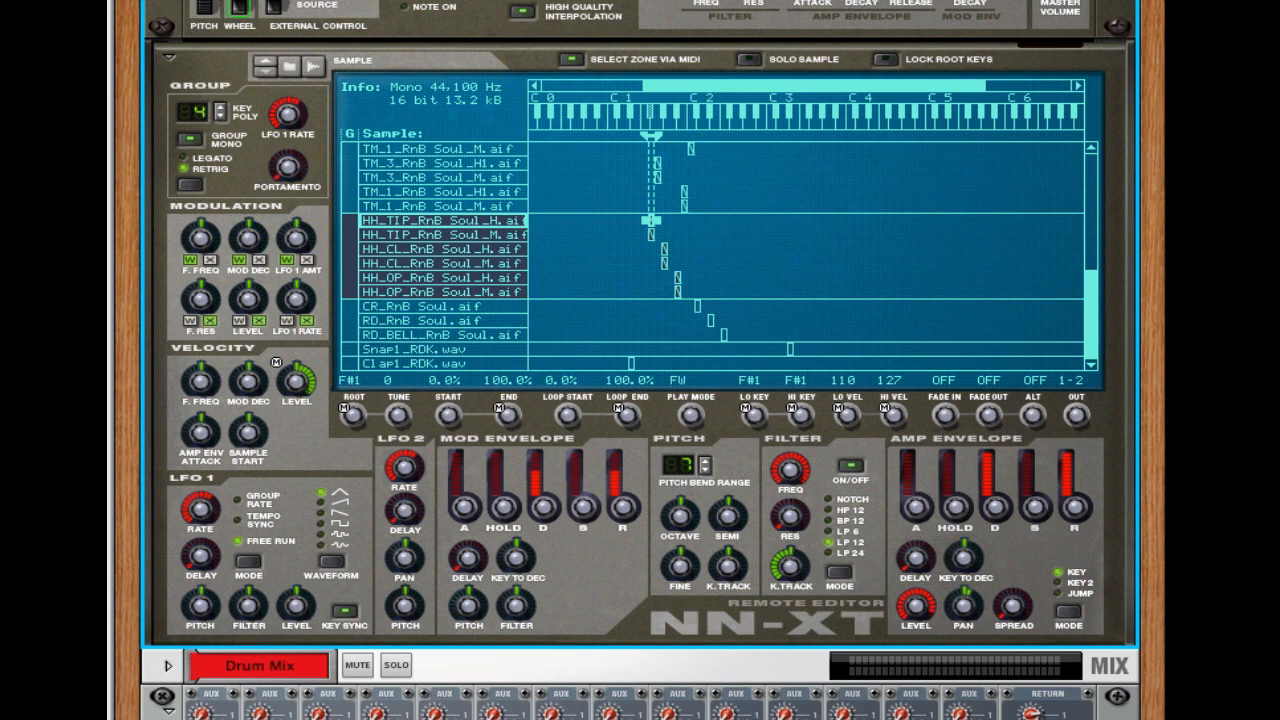
Look over the rack's reverb and delay effects, drum mix channels, NN-XT, drum mixer, and BASS and GTR tracks
scroll(640, 360, "up", 15)
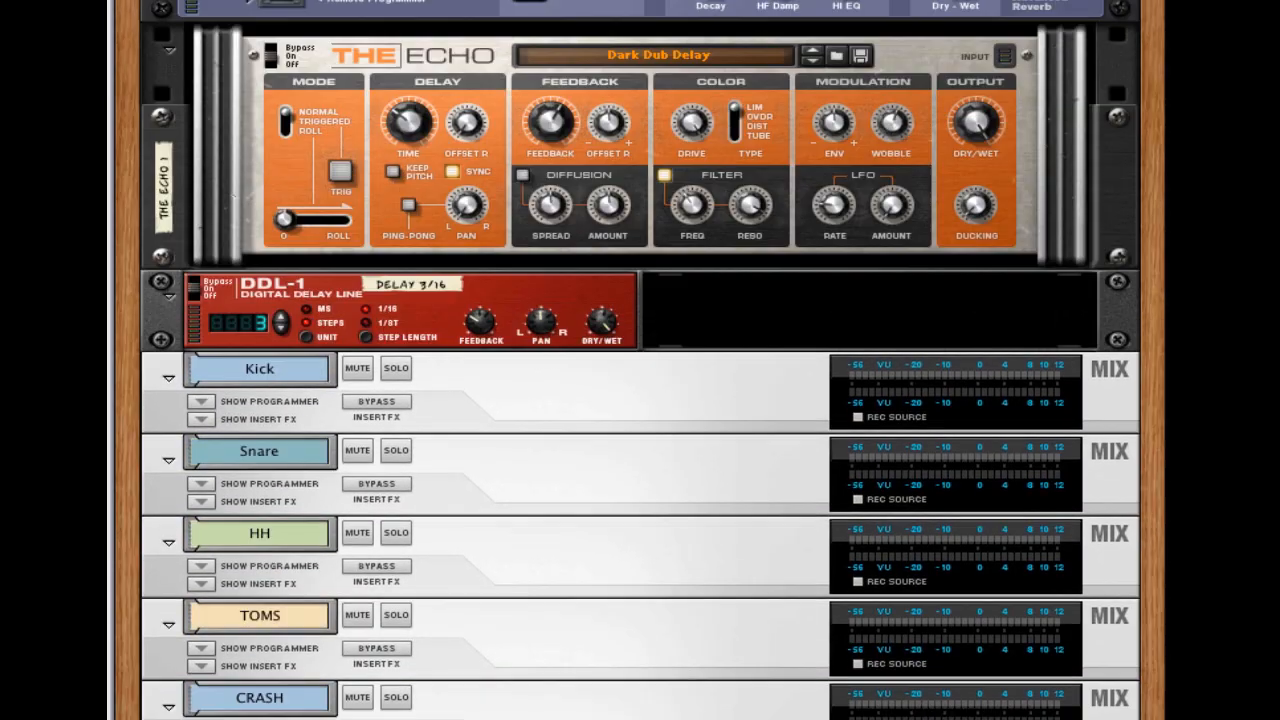
scroll(640, 360, "up", 4)
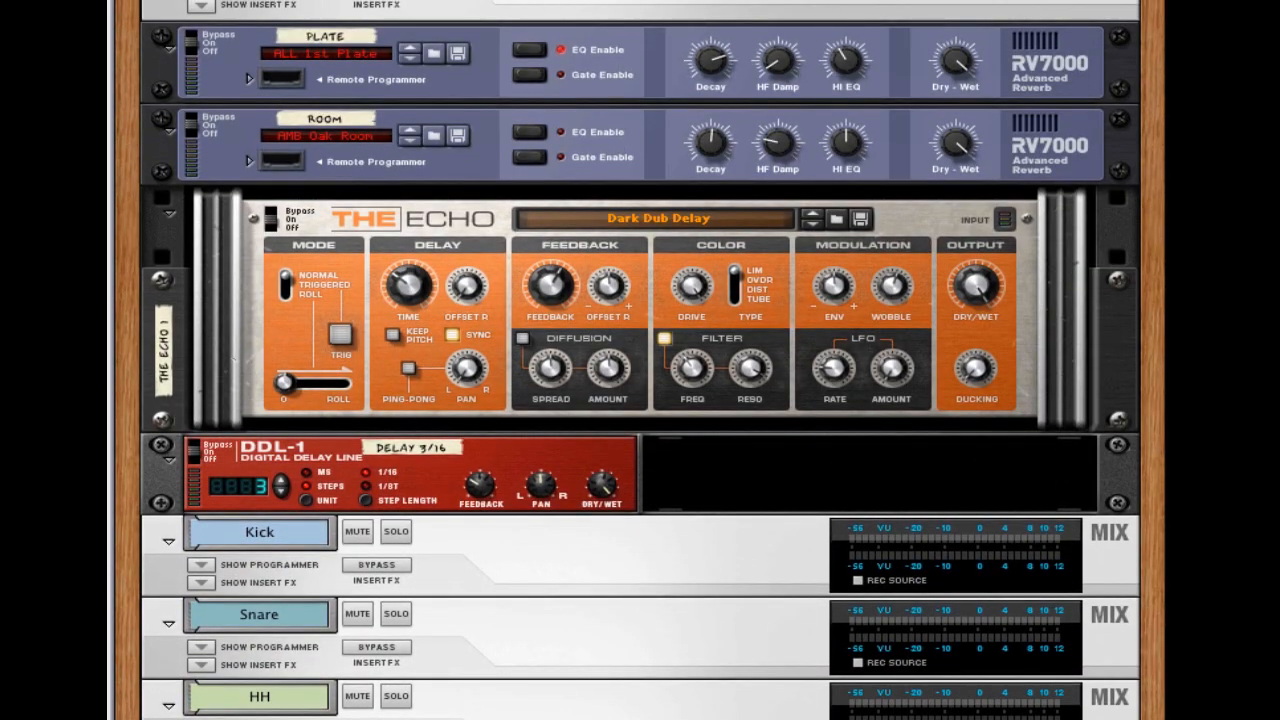
scroll(640, 360, "down", 20)
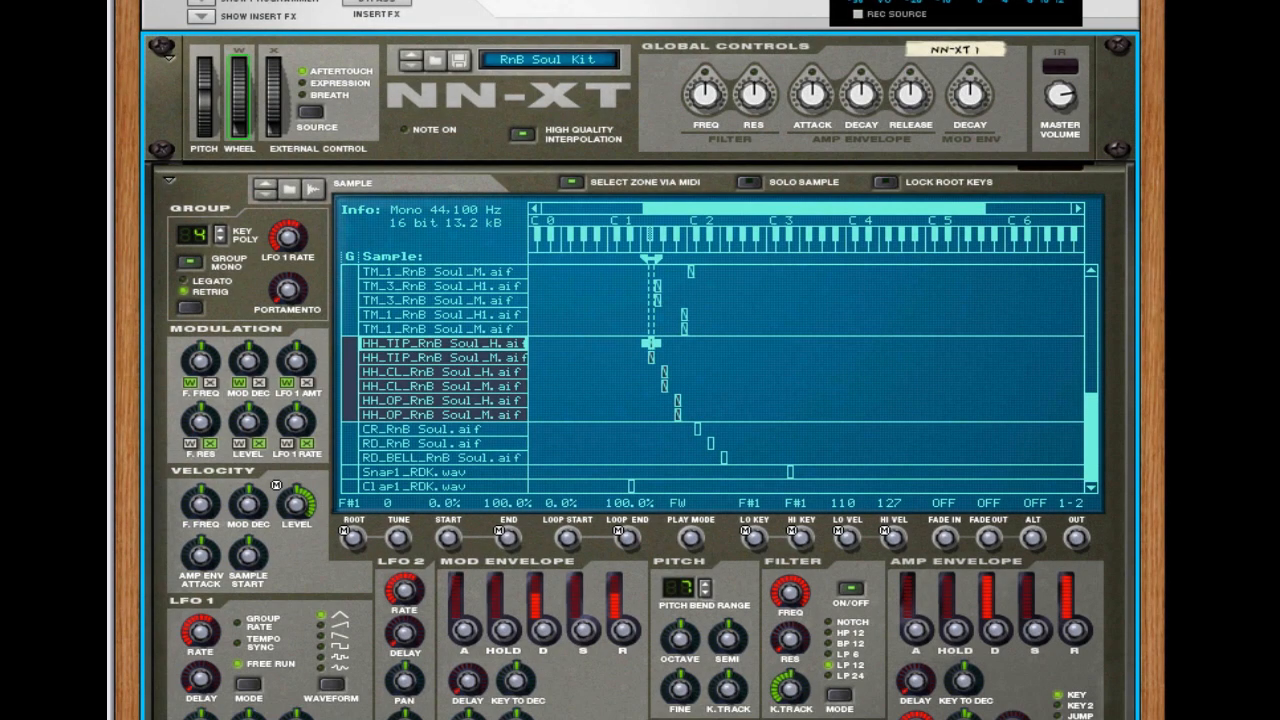
scroll(640, 360, "down", 3)
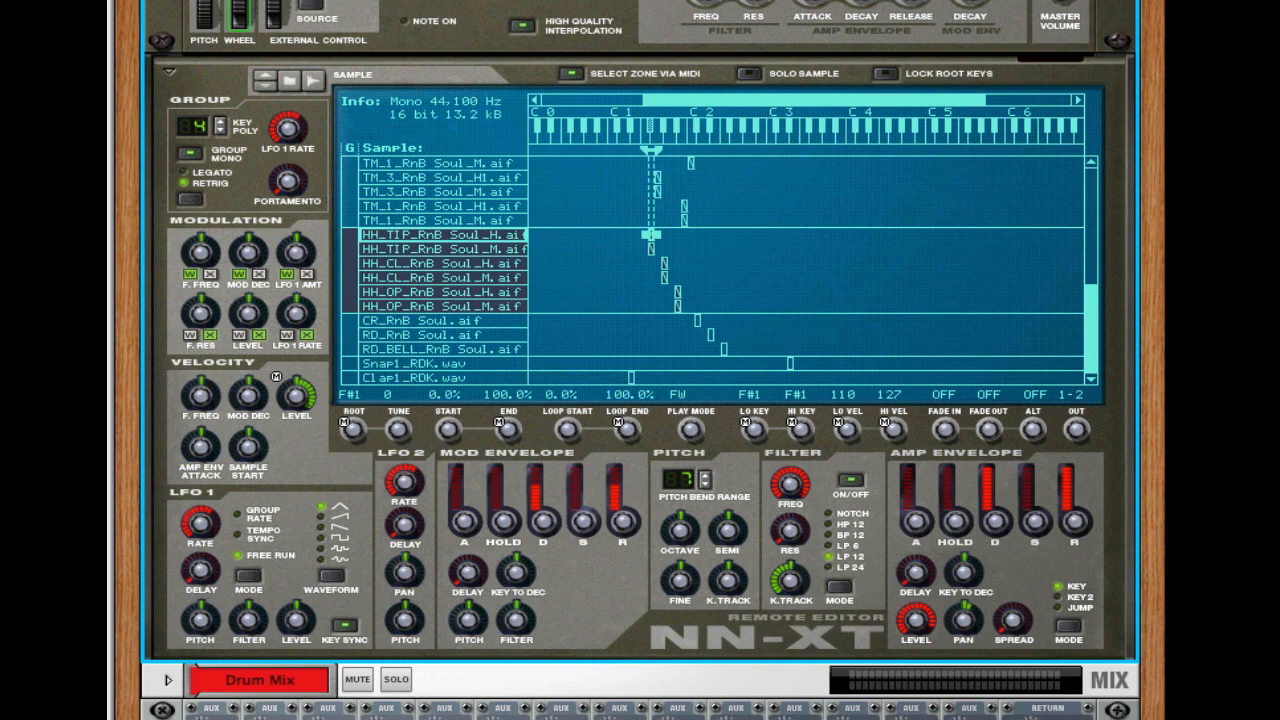
scroll(640, 360, "down", 10)
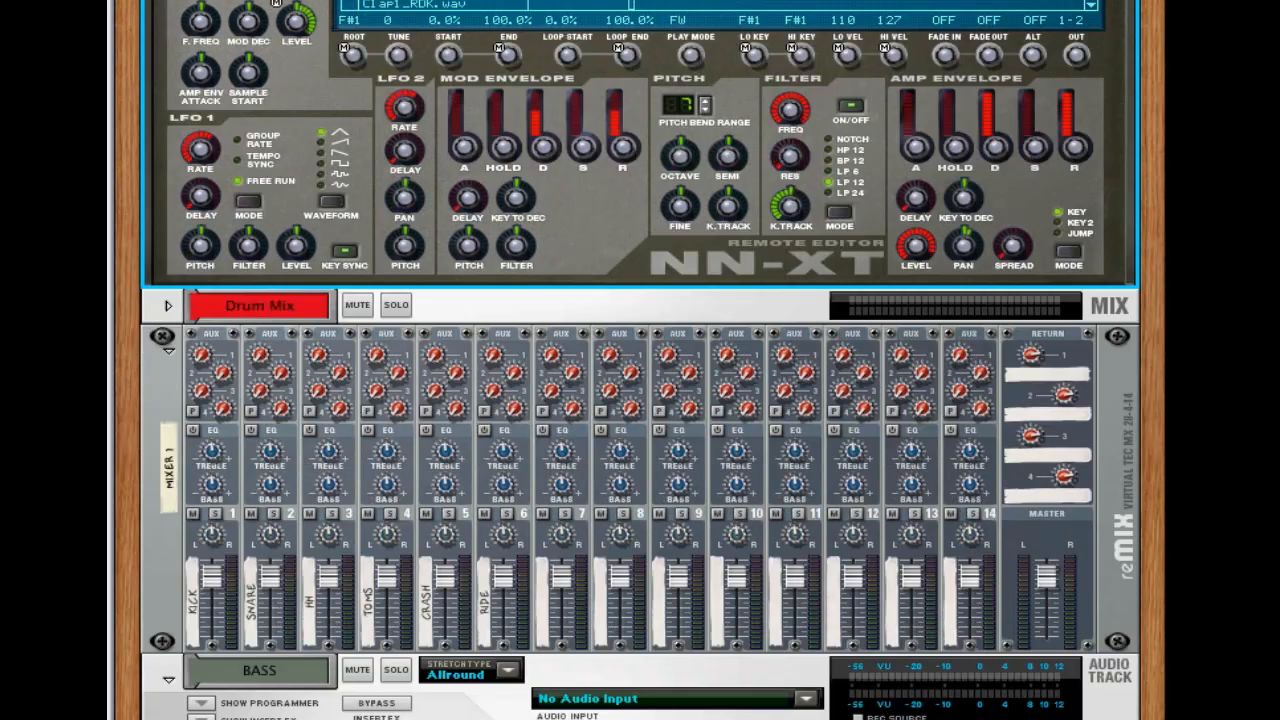
scroll(640, 360, "down", 1)
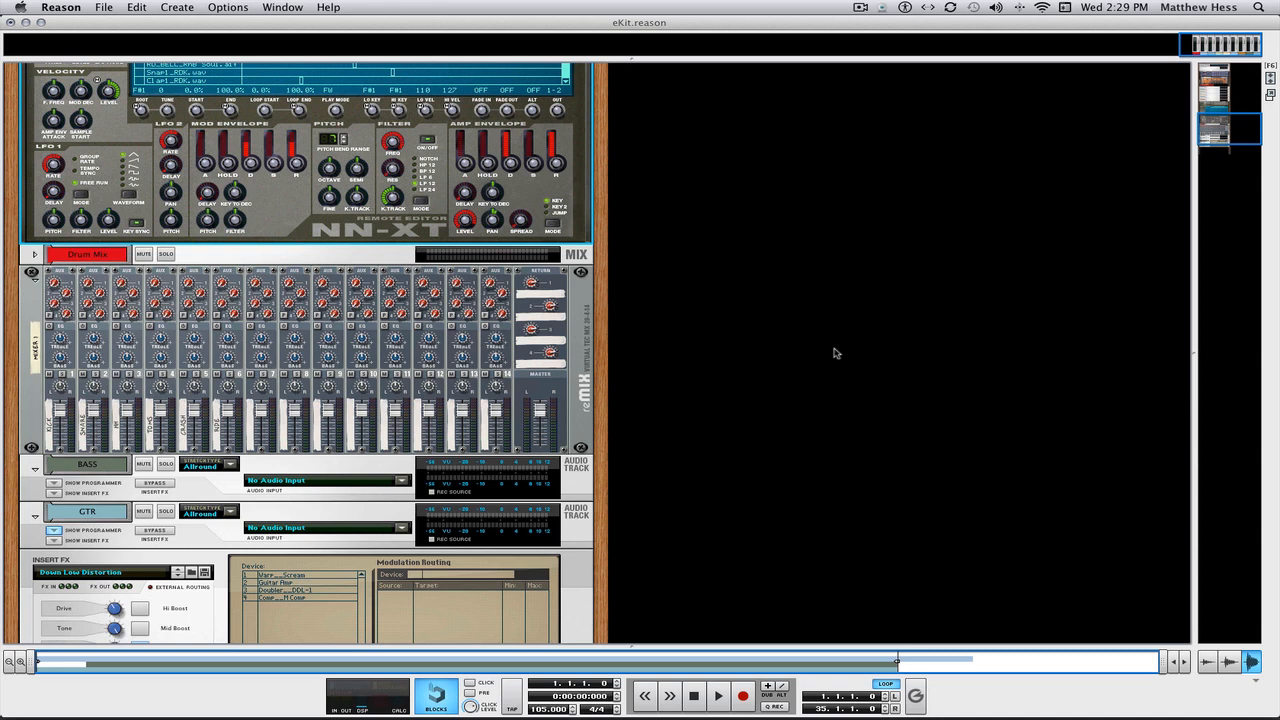
scroll(835, 353, "down", 5)
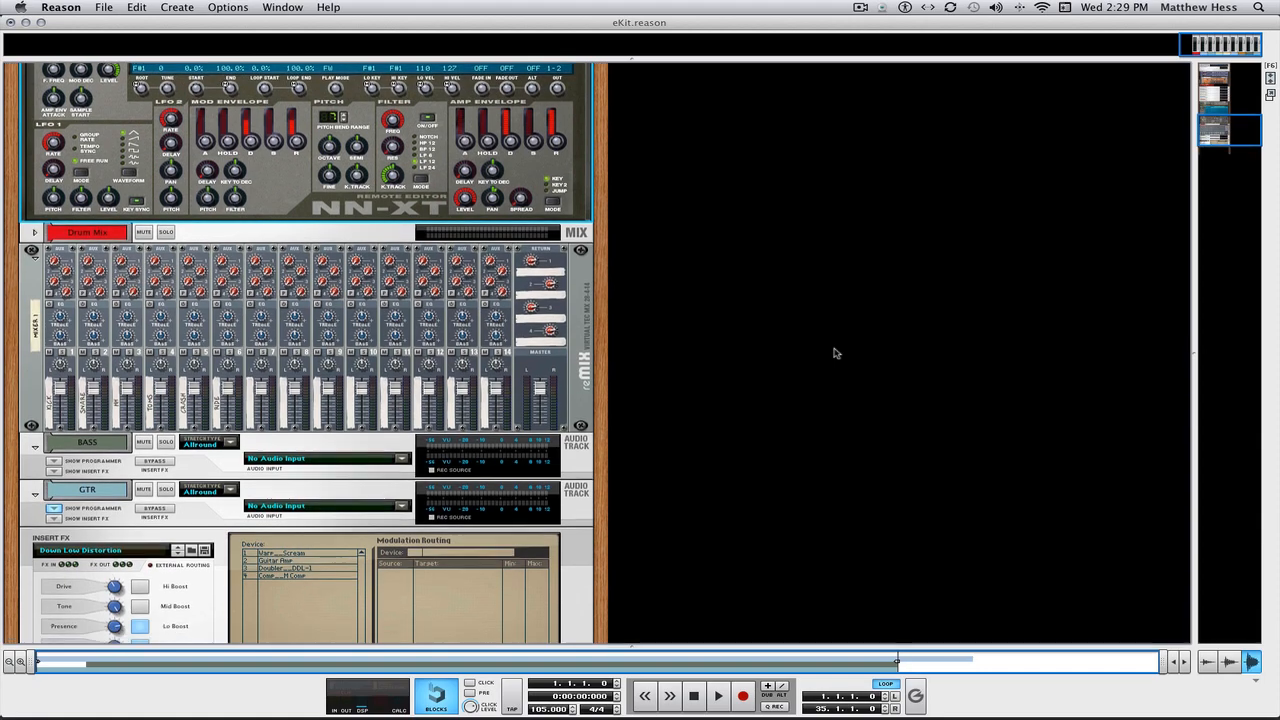
scroll(835, 353, "up", 15)
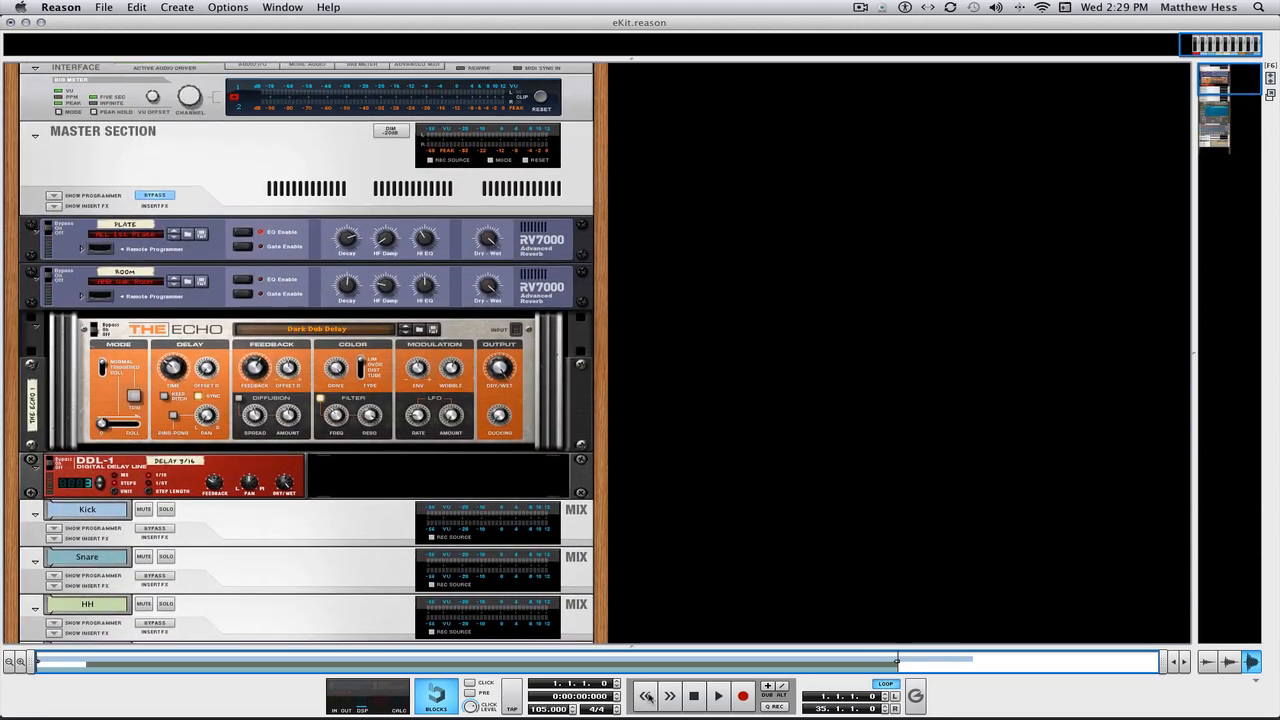
Play the song from the start while viewing the sequencer arrangement and the main mixer, and stop playback
left_click(717, 696)
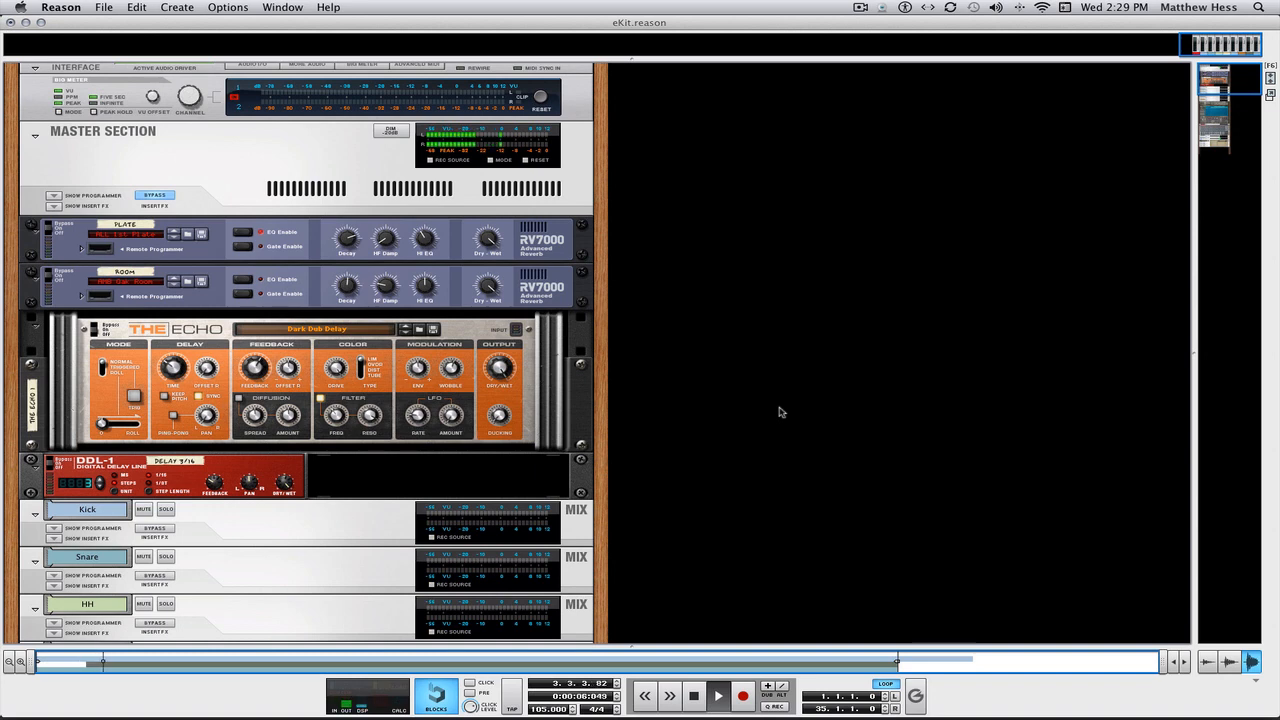
key("F7")
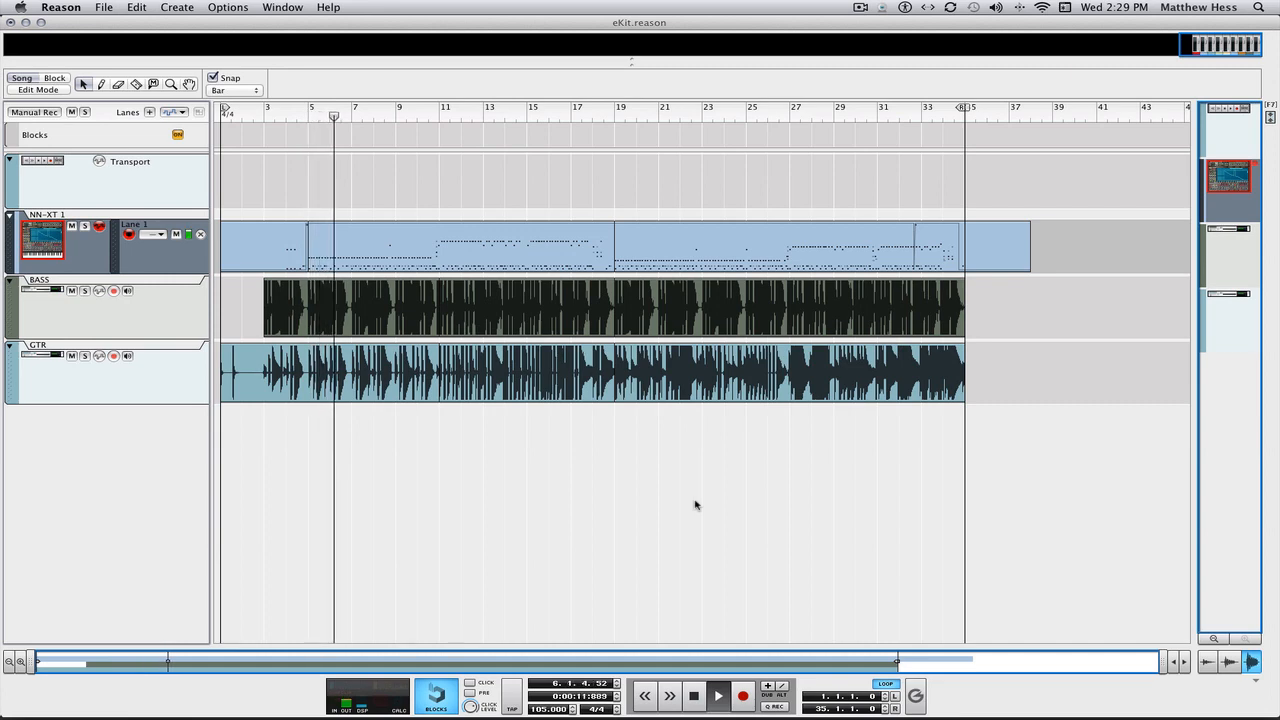
key("F5")
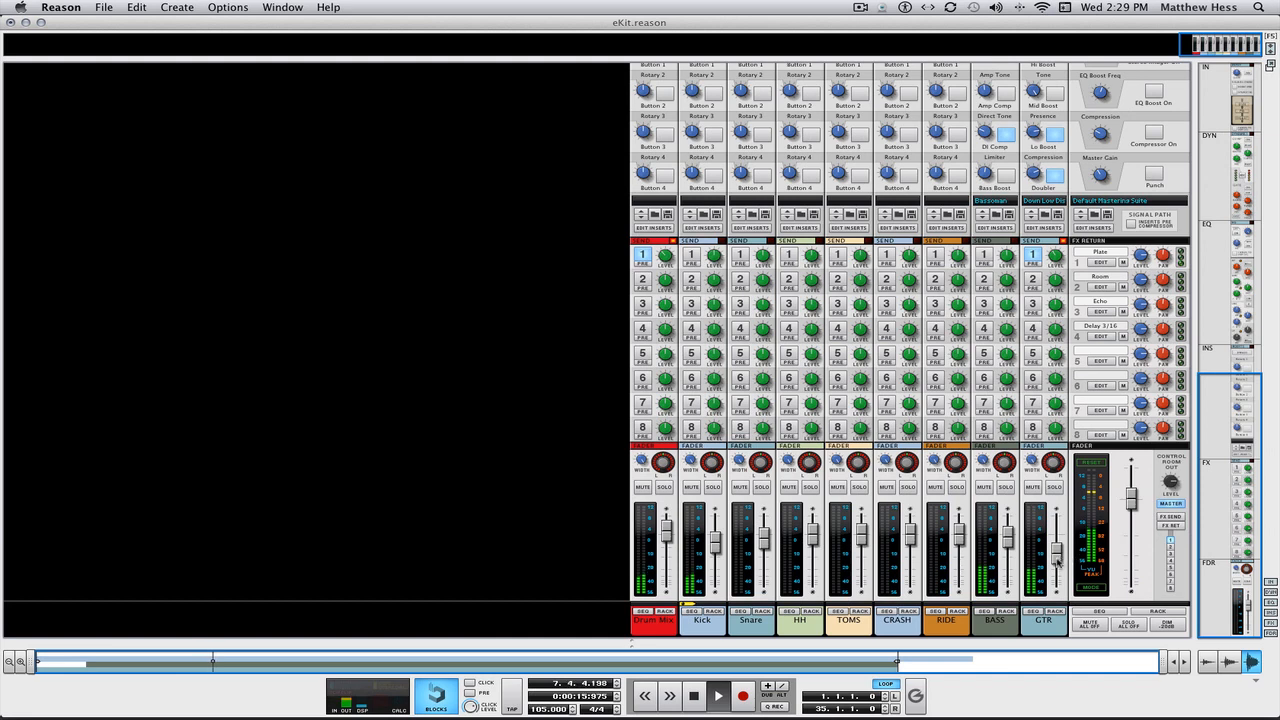
mouse_move(1057, 561)
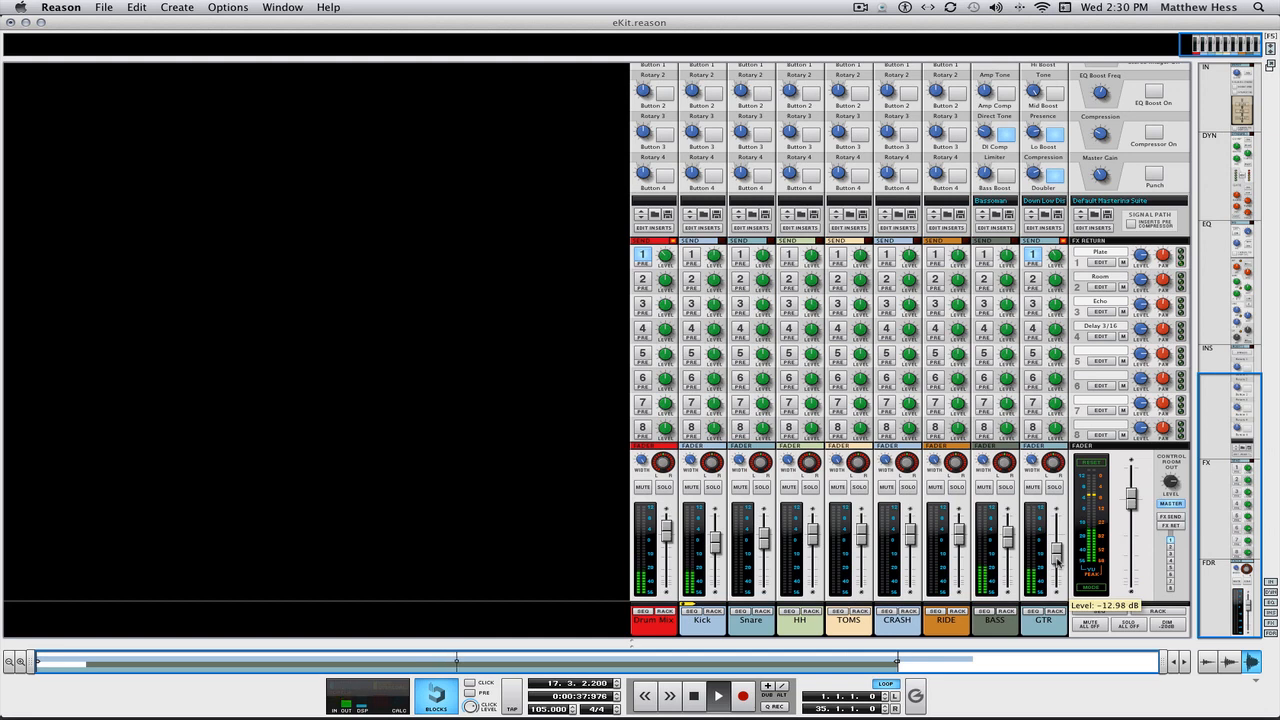
key("space")
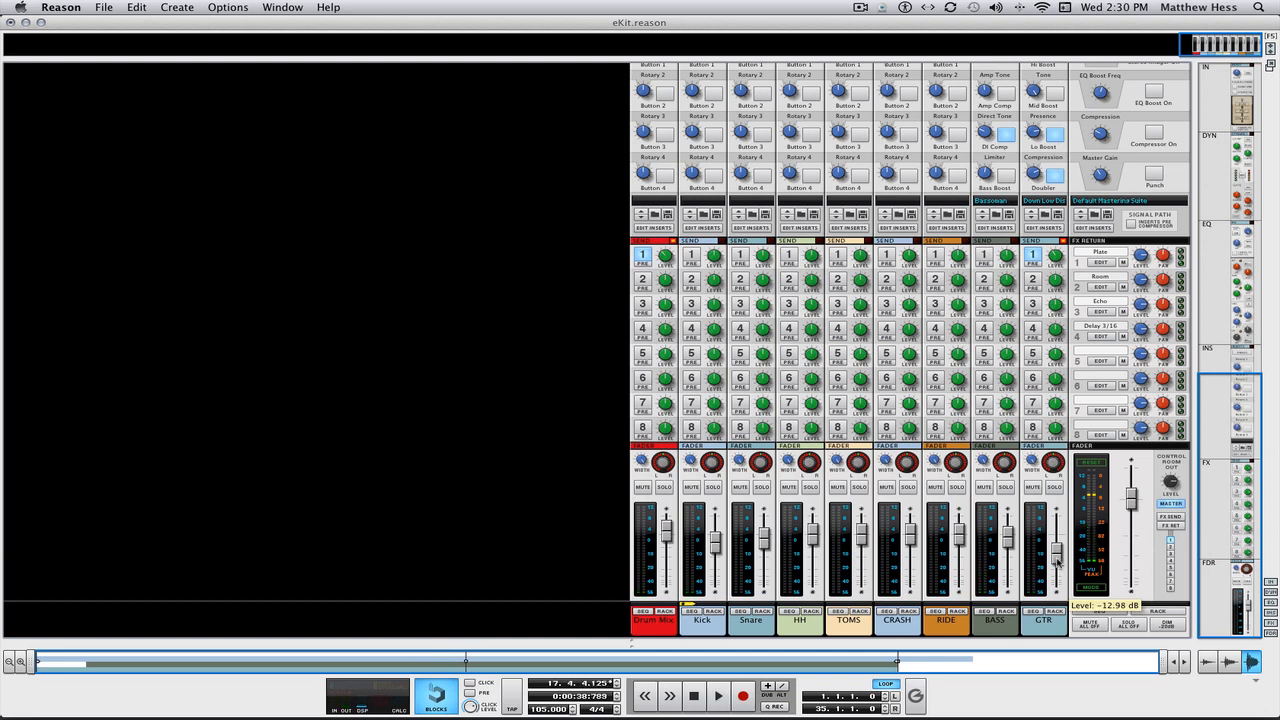